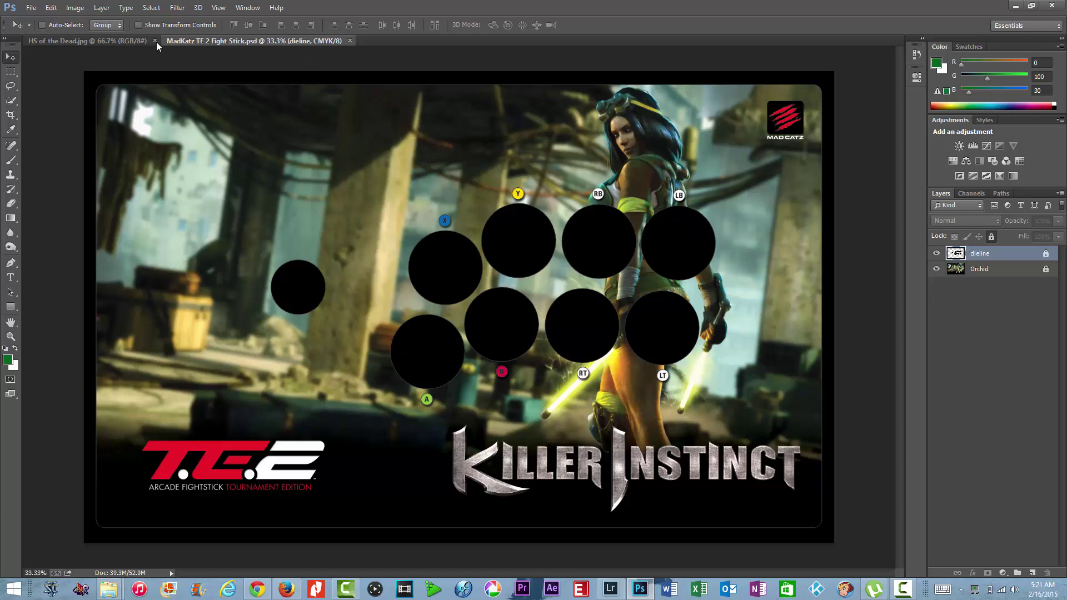
# Bring the HS of the Dead.jpg artwork to the front in place of the fight stick template
pyautogui.click(134, 43)
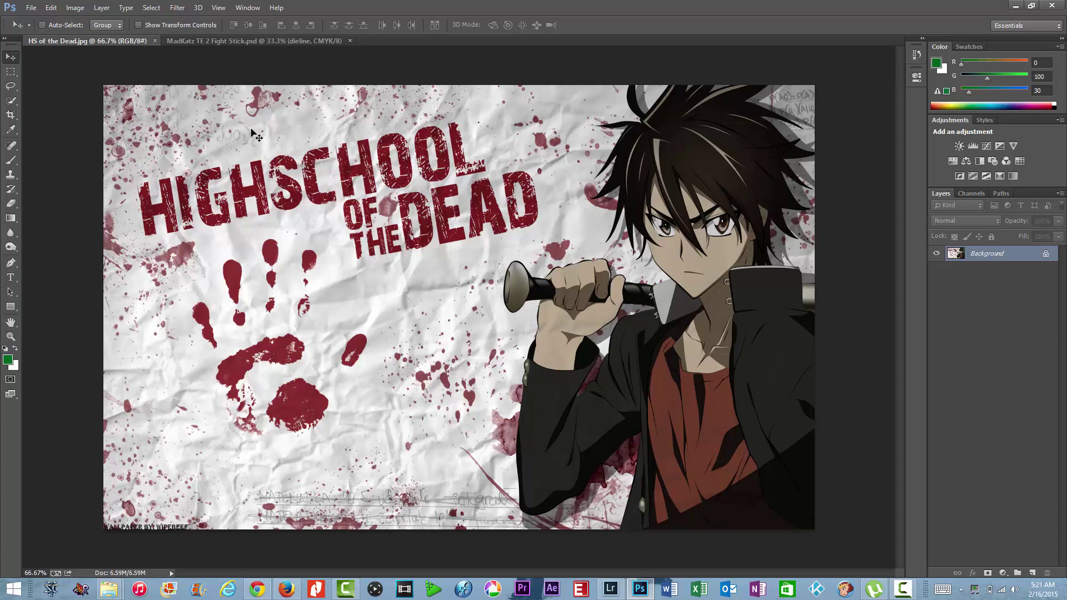
# In the fight stick template, toggle the dieline and Orchid layers' visibility to preview the artwork
pyautogui.click(219, 42)
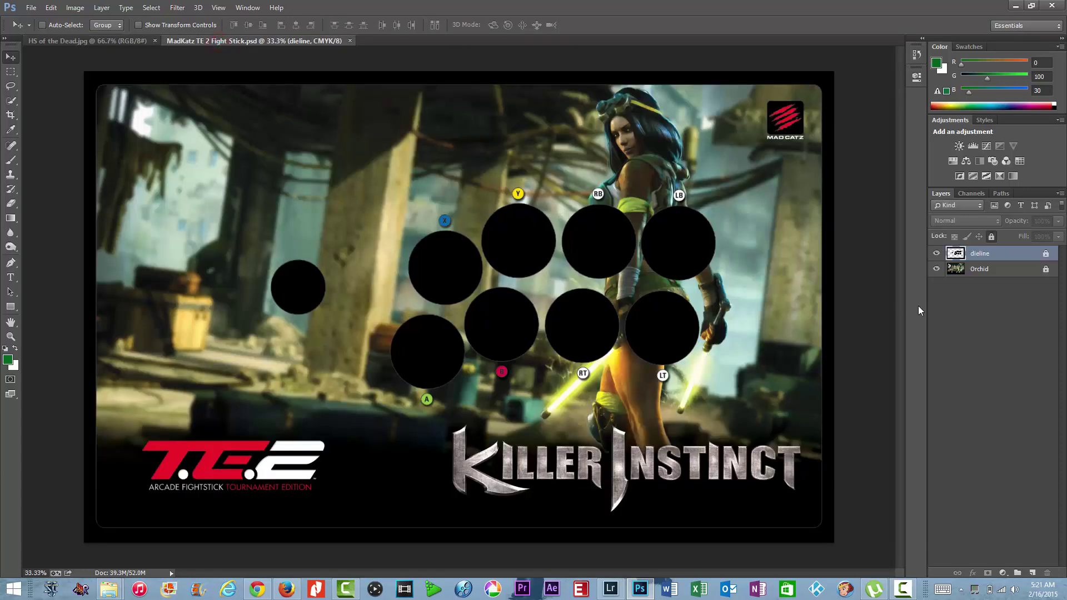
pyautogui.click(937, 253)
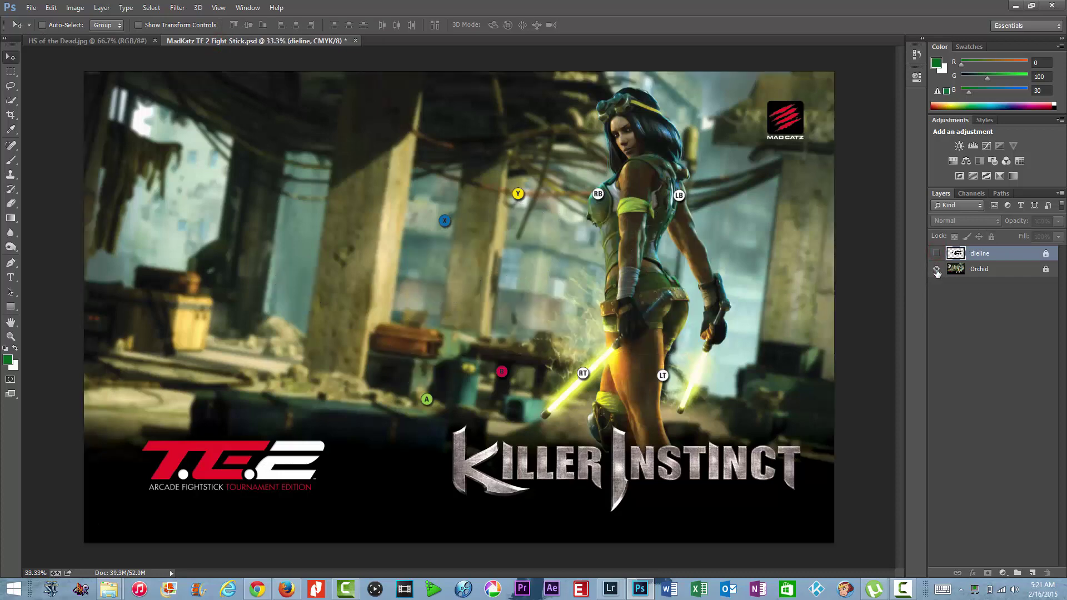
pyautogui.click(937, 269)
pyautogui.click(936, 253)
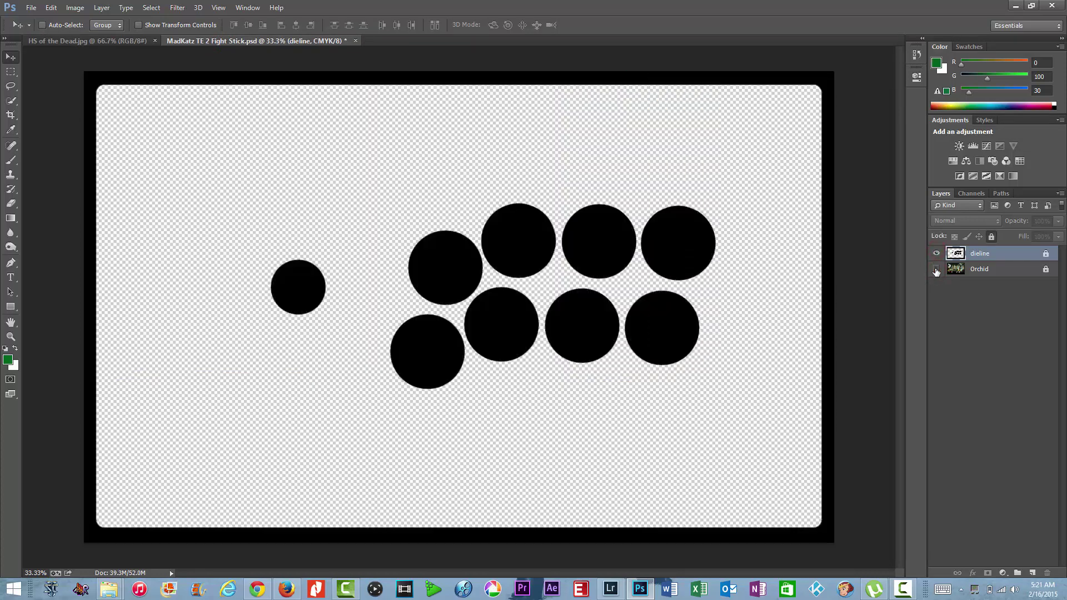
pyautogui.click(936, 269)
pyautogui.click(937, 270)
pyautogui.click(936, 270)
pyautogui.click(937, 253)
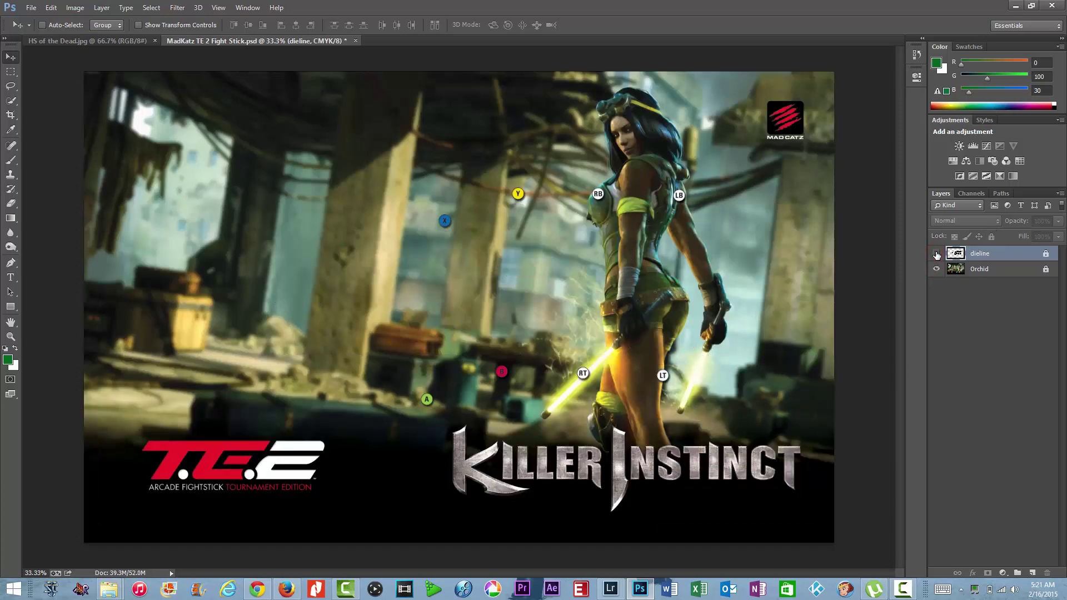
pyautogui.click(936, 254)
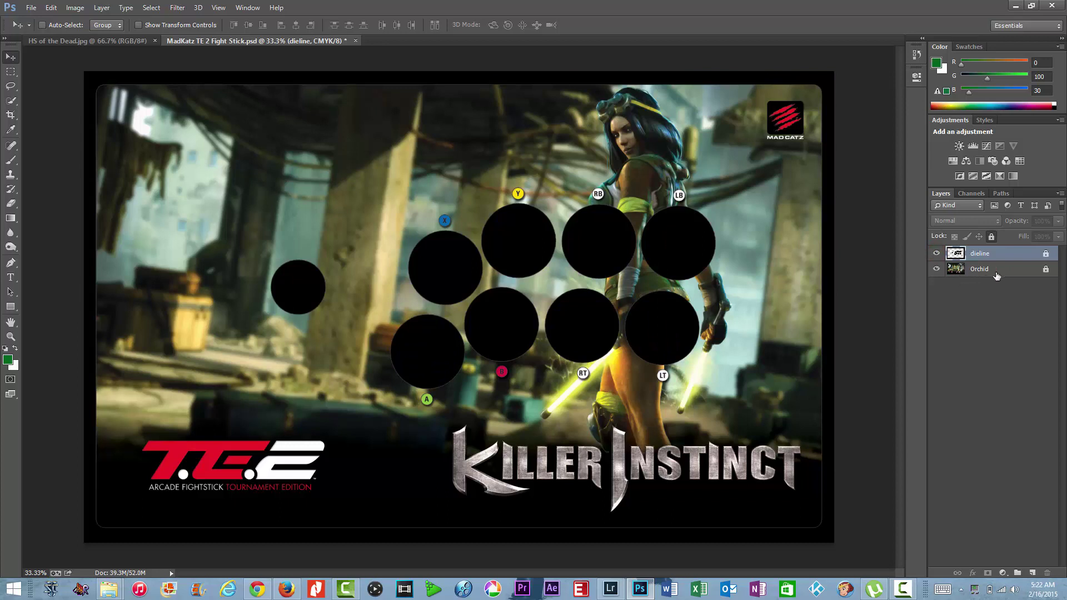
# Unlock the Orchid layer without changing any layer style, then return to the HS of the Dead image
pyautogui.click(1046, 272)
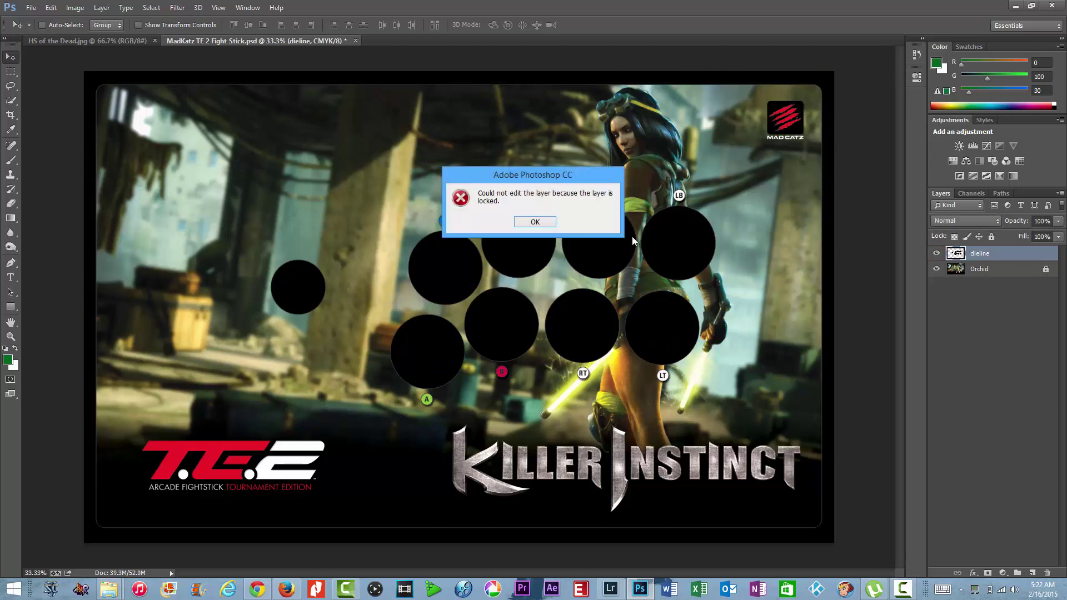
pyautogui.click(535, 221)
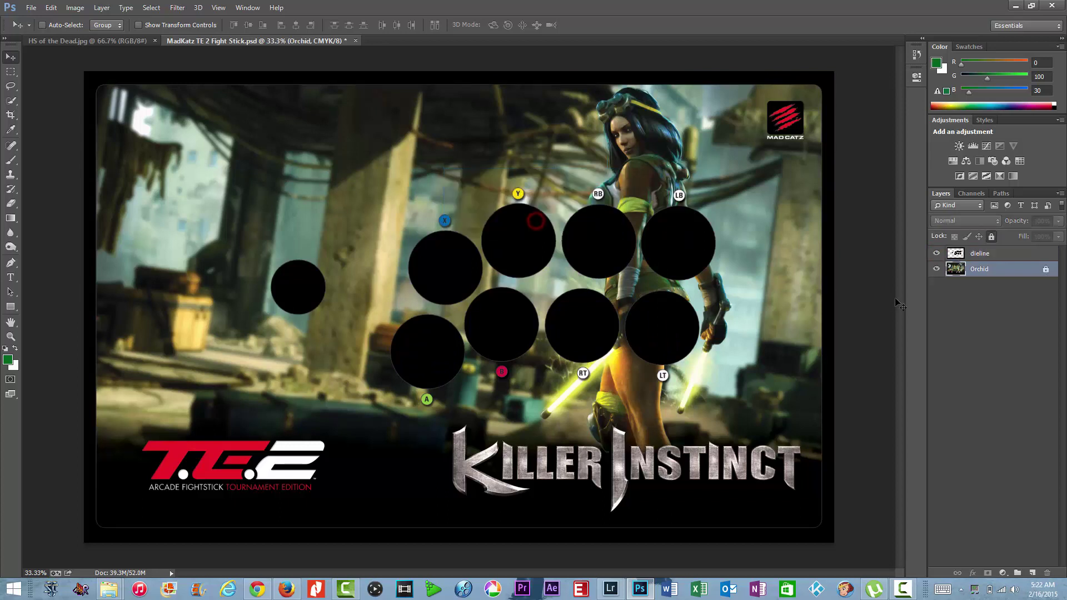
pyautogui.click(1045, 270)
pyautogui.doubleClick(1047, 272)
pyautogui.click(684, 140)
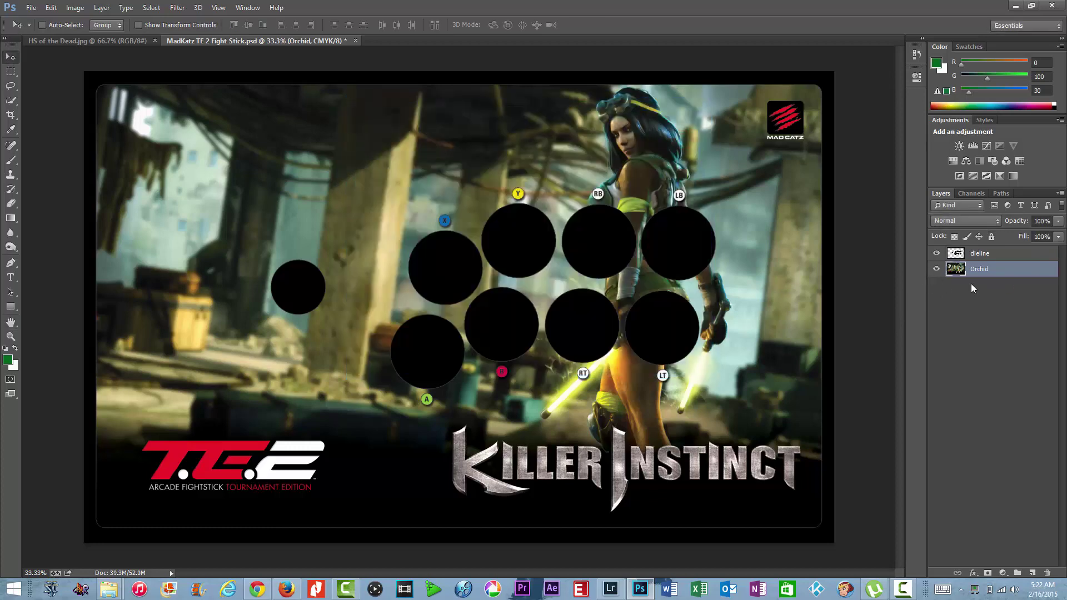
pyautogui.moveTo(979, 272)
pyautogui.mouseDown()
pyautogui.moveTo(973, 251)
pyautogui.moveTo(973, 275)
pyautogui.mouseUp()
pyautogui.click(119, 42)
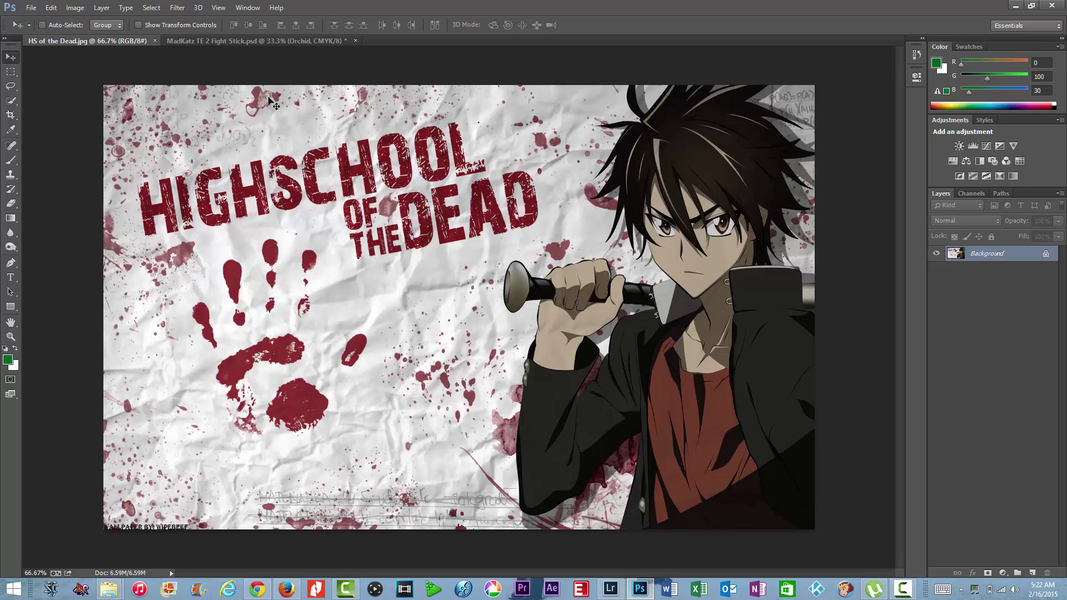
# Float the HS of the Dead image in its own window and select the Move tool
pyautogui.moveTo(126, 46); pyautogui.dragTo(406, 151)
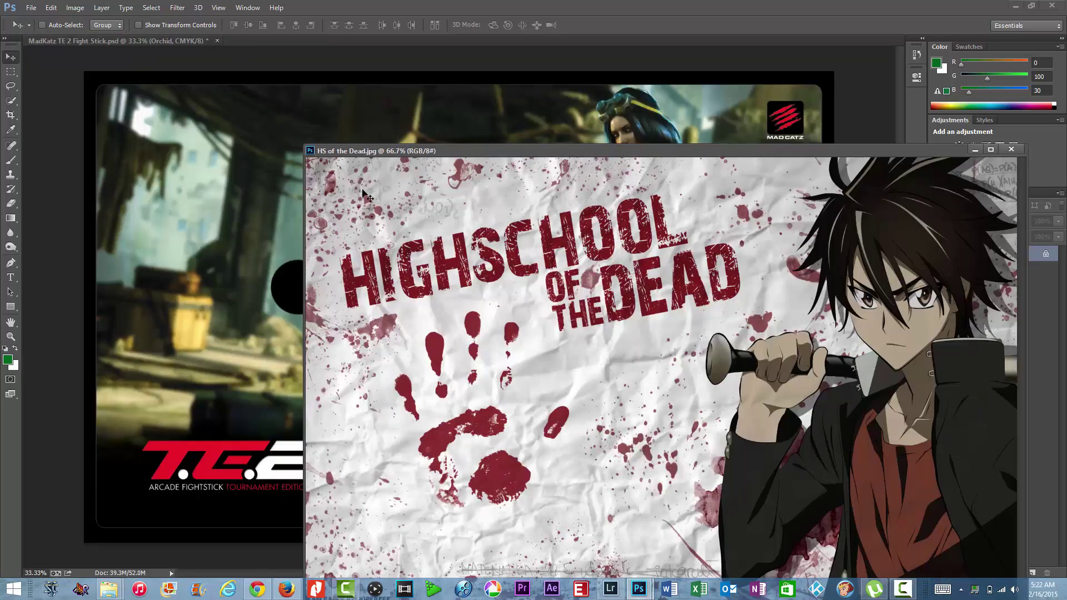
pyautogui.click(10, 72)
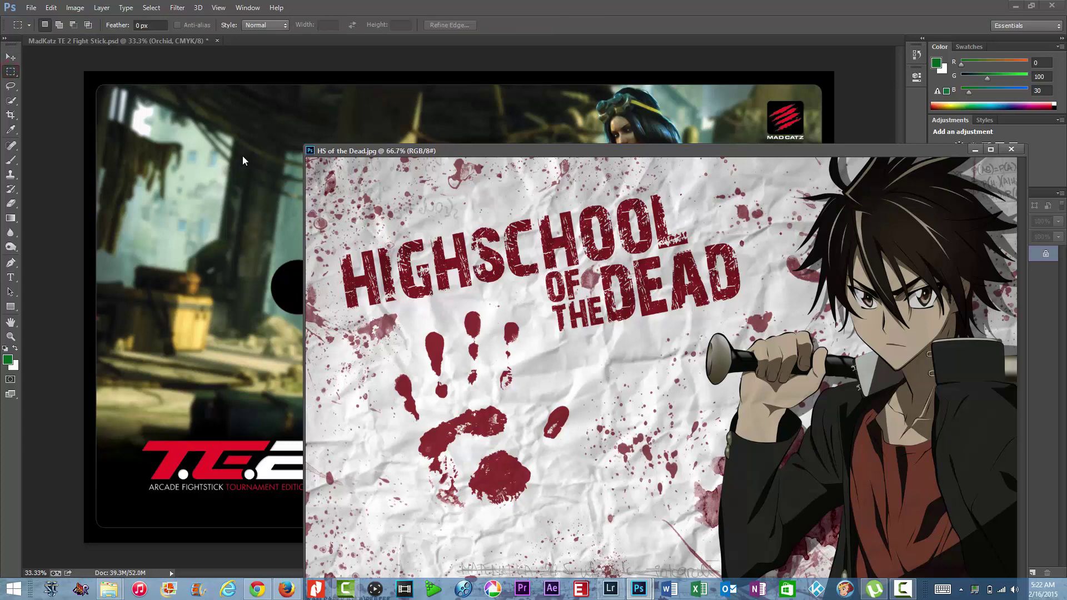
pyautogui.click(10, 86)
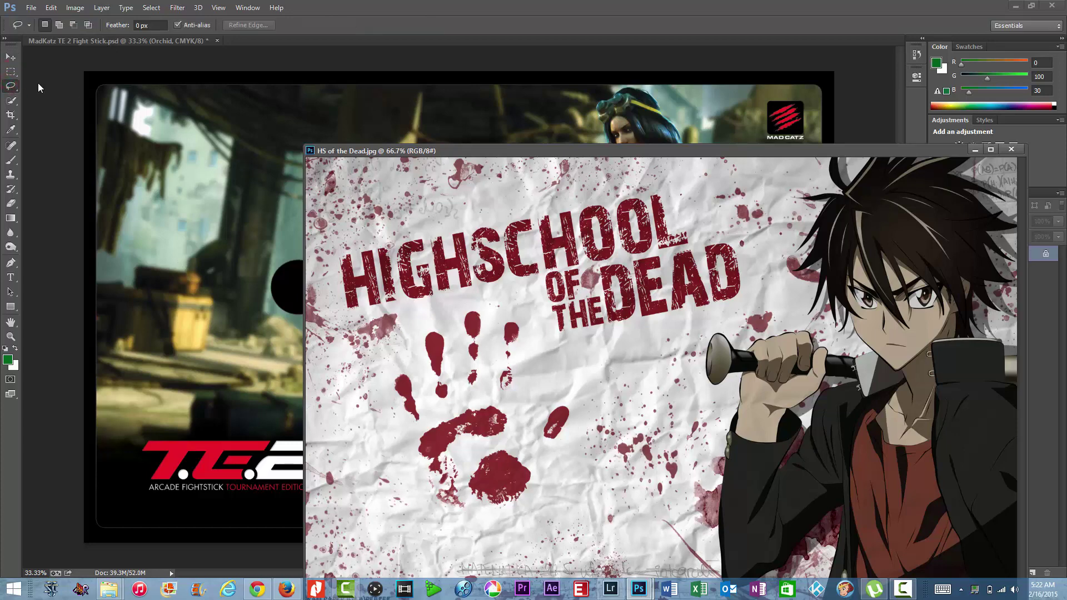
pyautogui.click(10, 58)
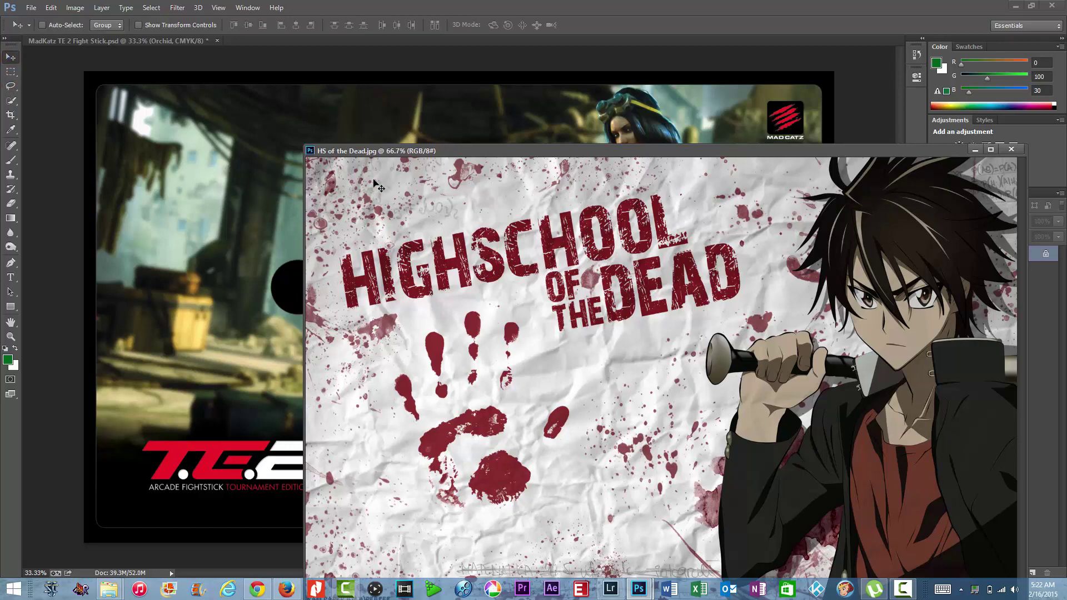
pyautogui.moveTo(463, 155); pyautogui.dragTo(585, 157)
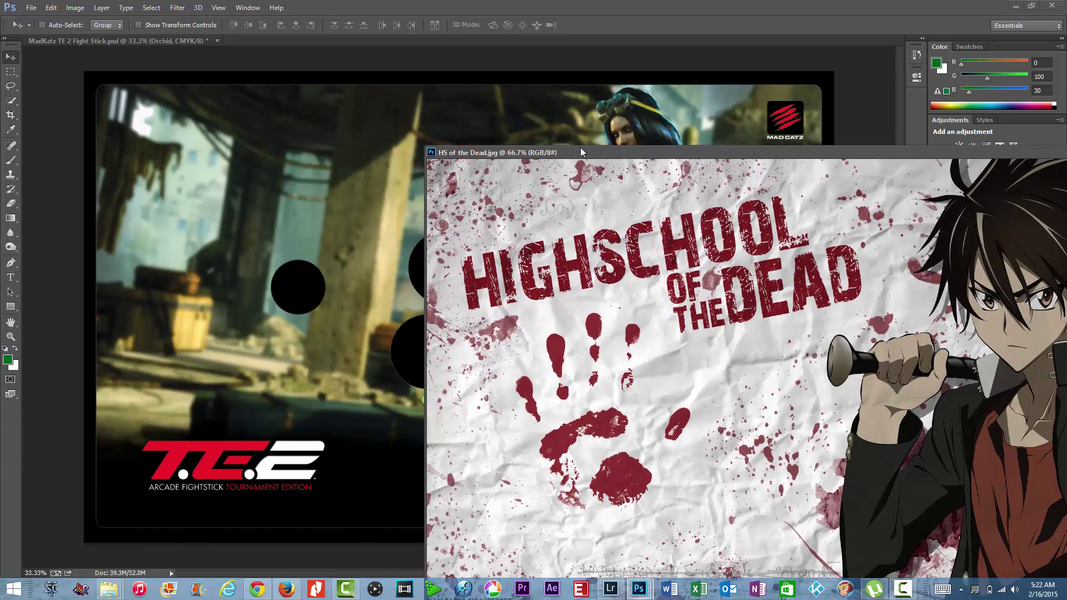
# Drag the HS artwork into the fight stick template as Layer 1, then minimize its window
pyautogui.moveTo(600, 211); pyautogui.dragTo(325, 228)
pyautogui.click(532, 222)
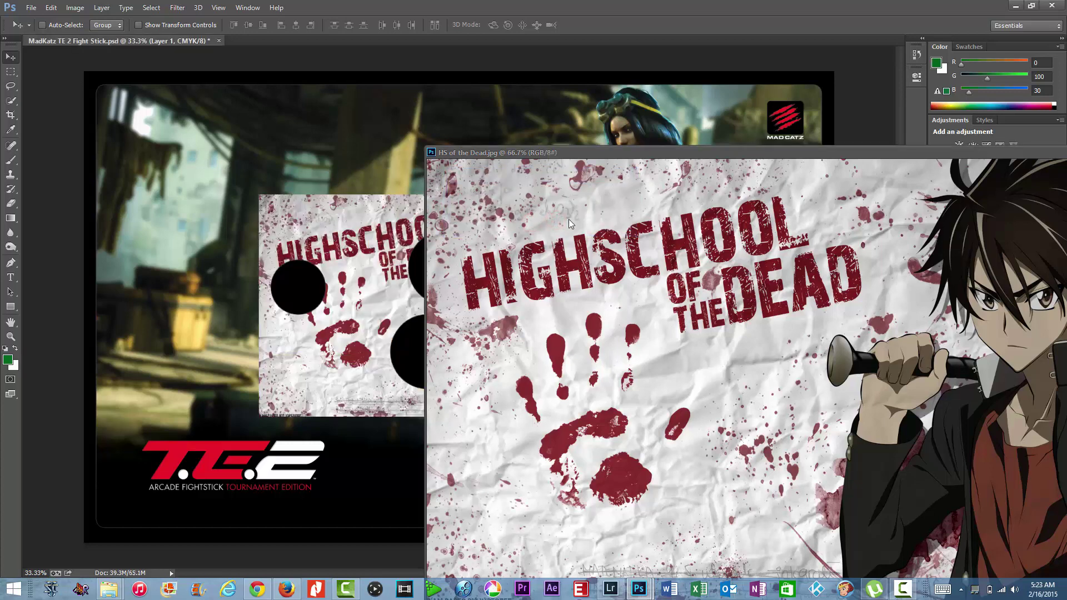
pyautogui.moveTo(908, 151); pyautogui.dragTo(601, 132)
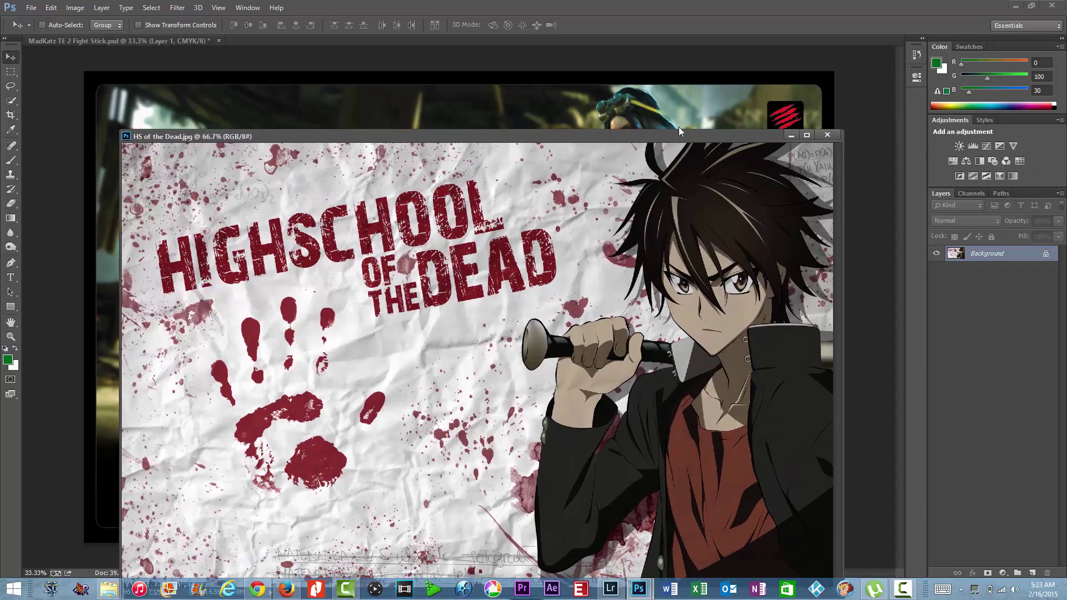
pyautogui.click(789, 134)
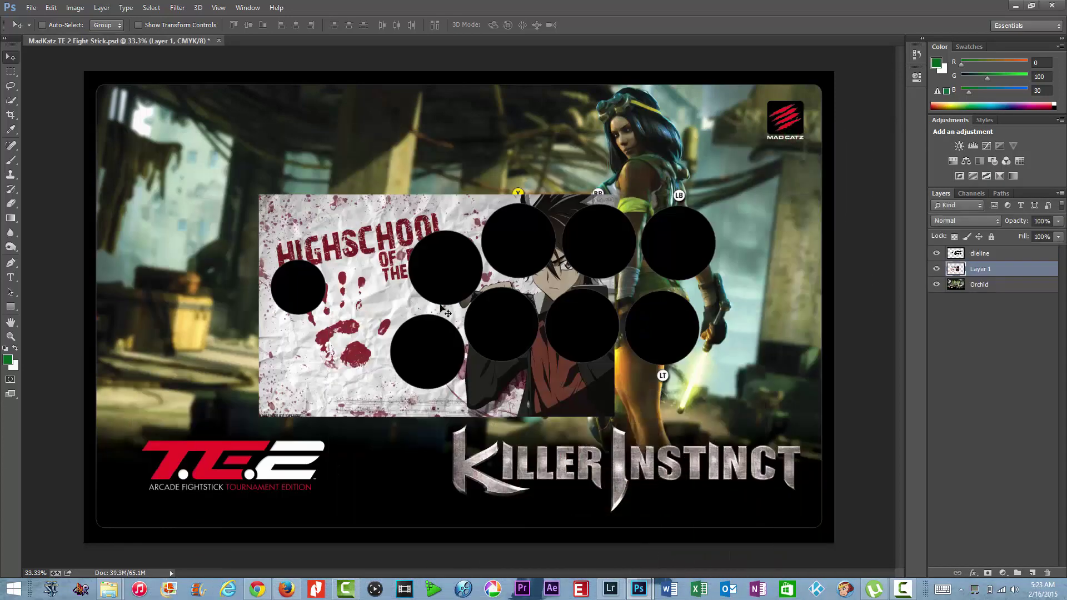
# Hide the Orchid layer and move the HS artwork to the template's top-left corner
pyautogui.click(937, 285)
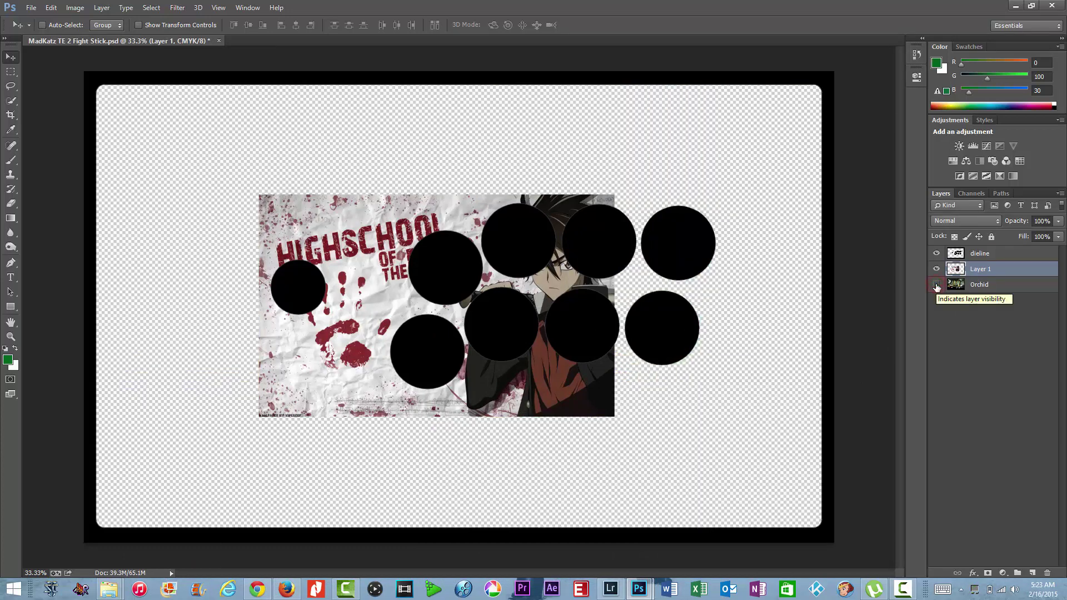
pyautogui.click(937, 284)
pyautogui.click(936, 284)
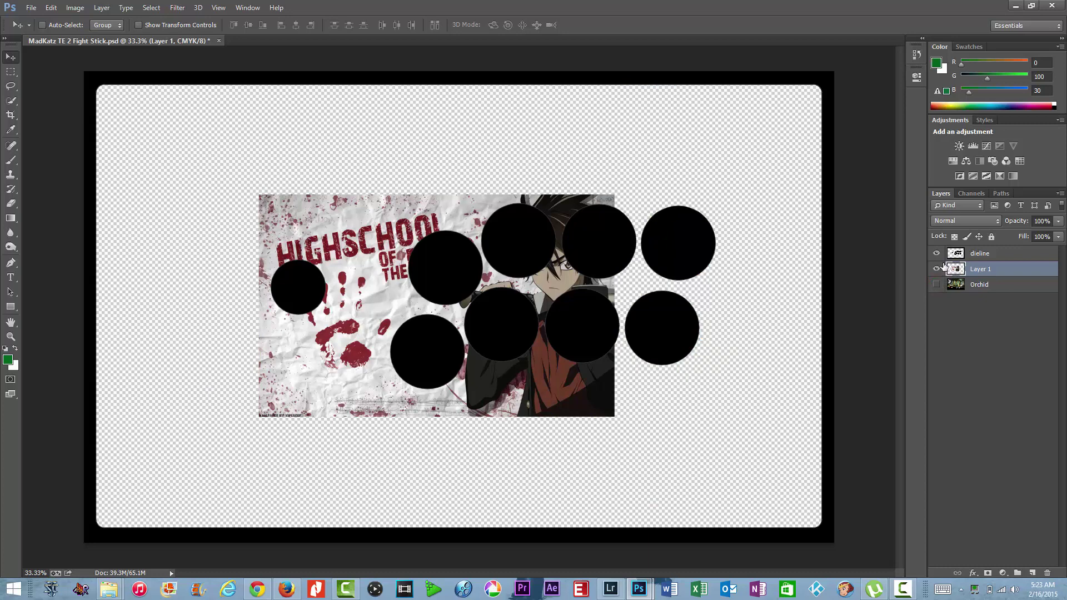
pyautogui.moveTo(321, 226); pyautogui.dragTo(162, 120)
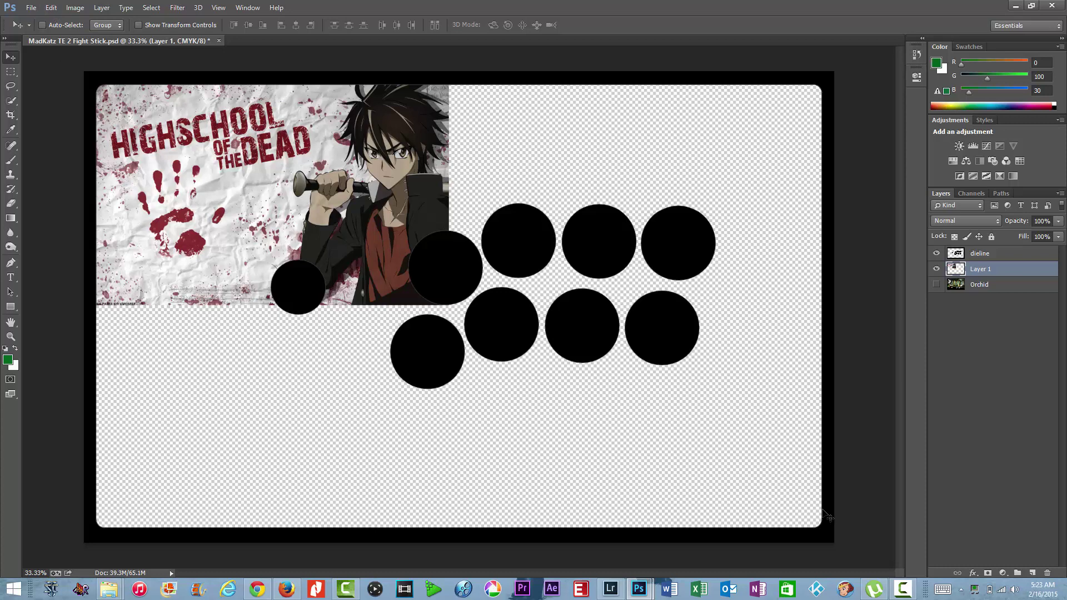
# Free Transform the HS artwork to about 214% so it covers every edge of the template
pyautogui.click(57, 11)
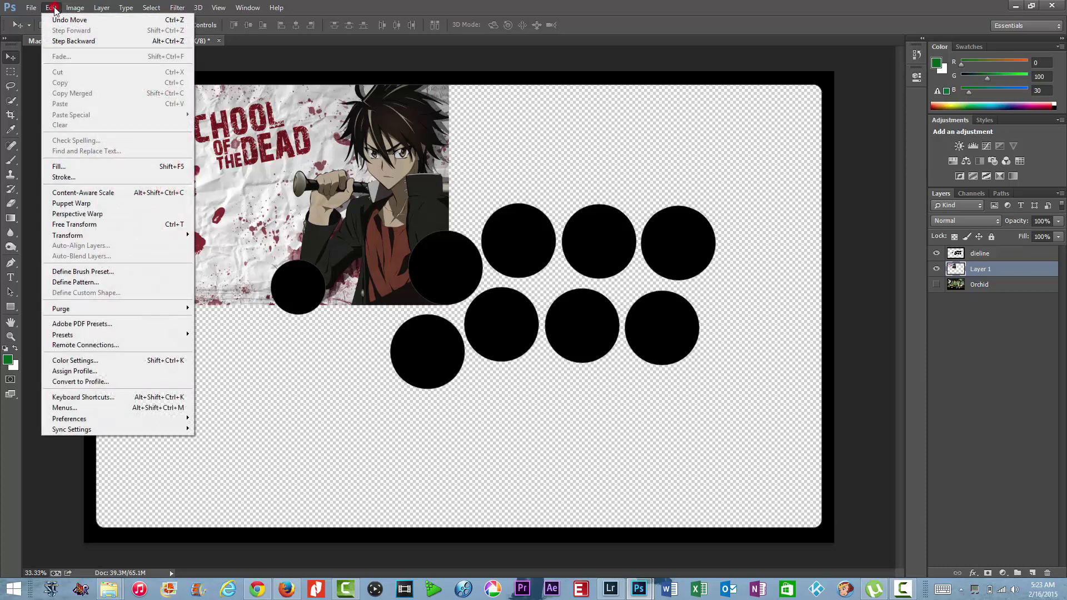
pyautogui.click(102, 223)
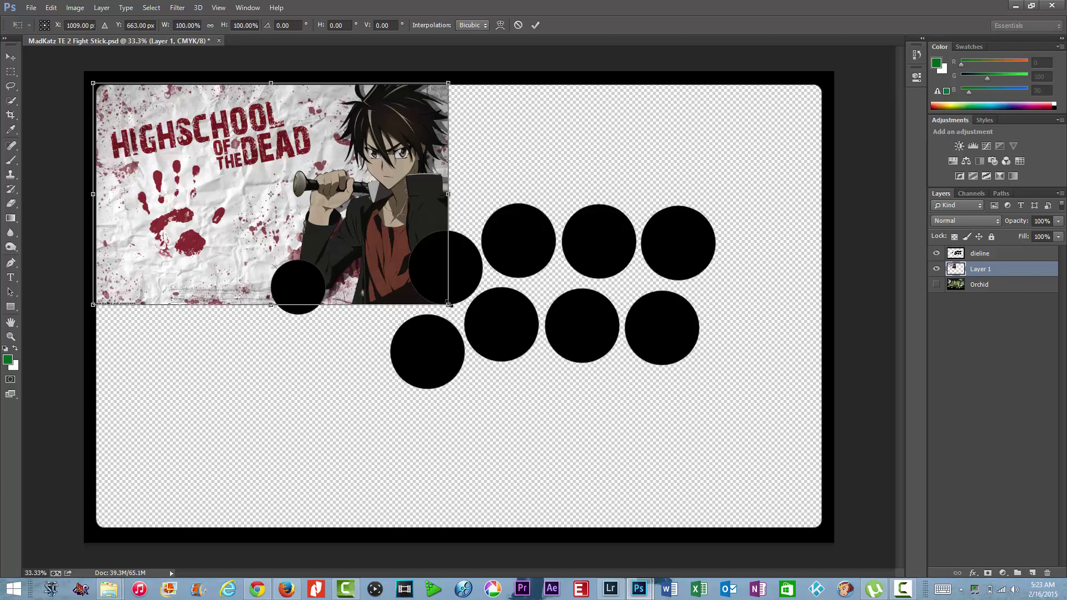
pyautogui.moveTo(447, 305); pyautogui.dragTo(824, 532)
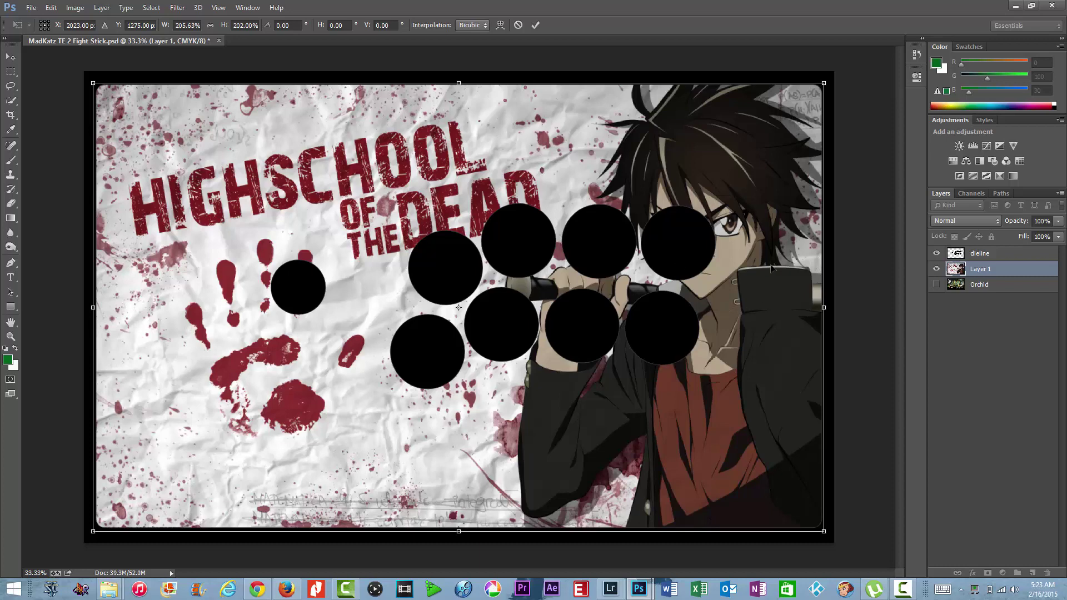
pyautogui.moveTo(387, 264); pyautogui.dragTo(358, 262)
pyautogui.moveTo(796, 307); pyautogui.dragTo(828, 305)
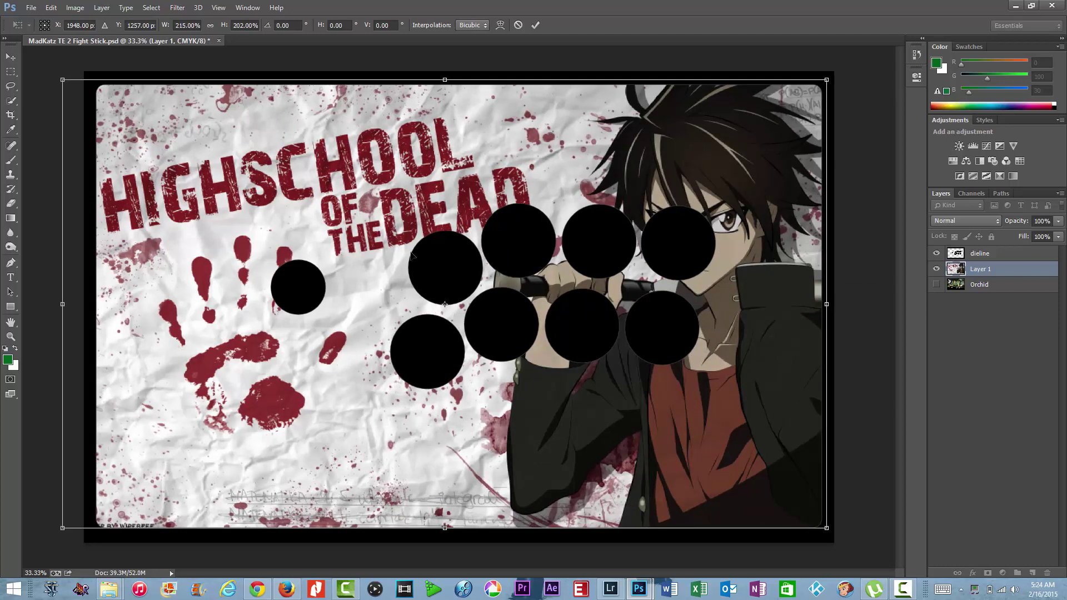
pyautogui.moveTo(445, 104); pyautogui.dragTo(443, 71)
pyautogui.moveTo(825, 496); pyautogui.dragTo(821, 526)
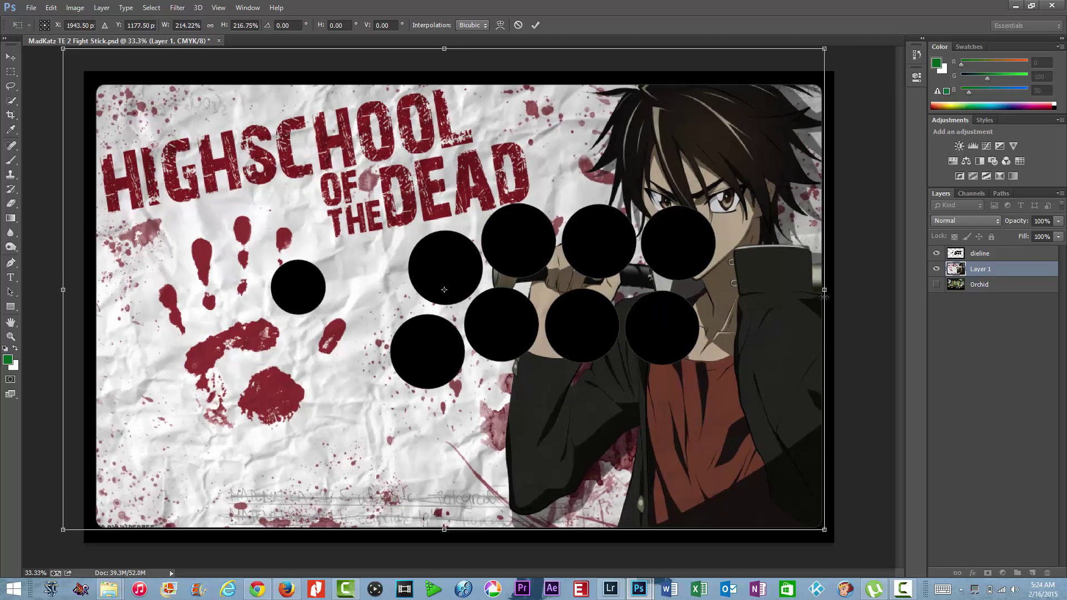
pyautogui.press('Return')
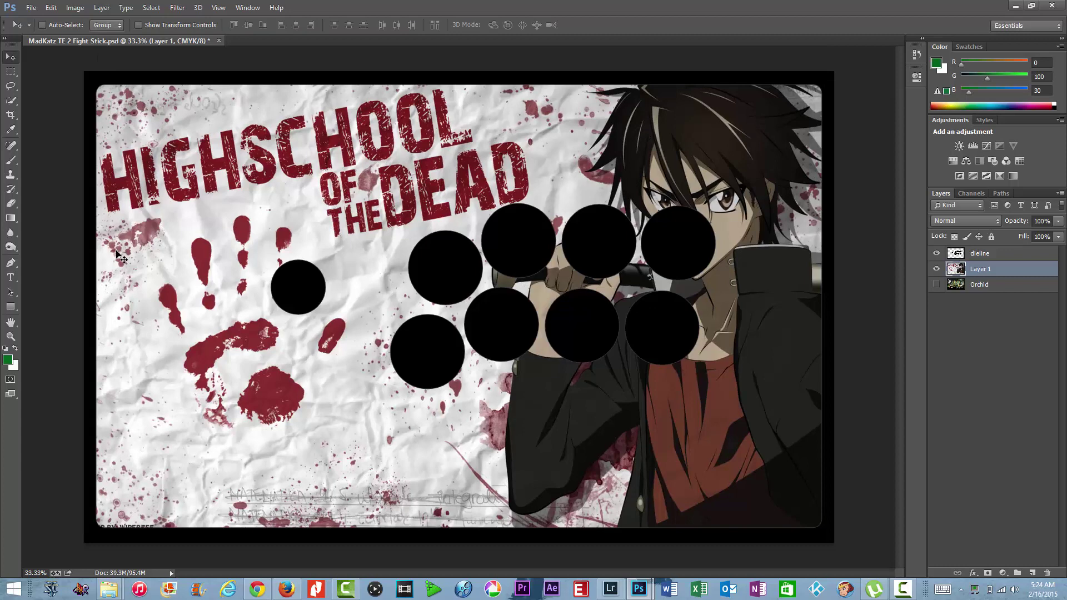
pyautogui.click(962, 286)
pyautogui.click(937, 285)
pyautogui.click(936, 284)
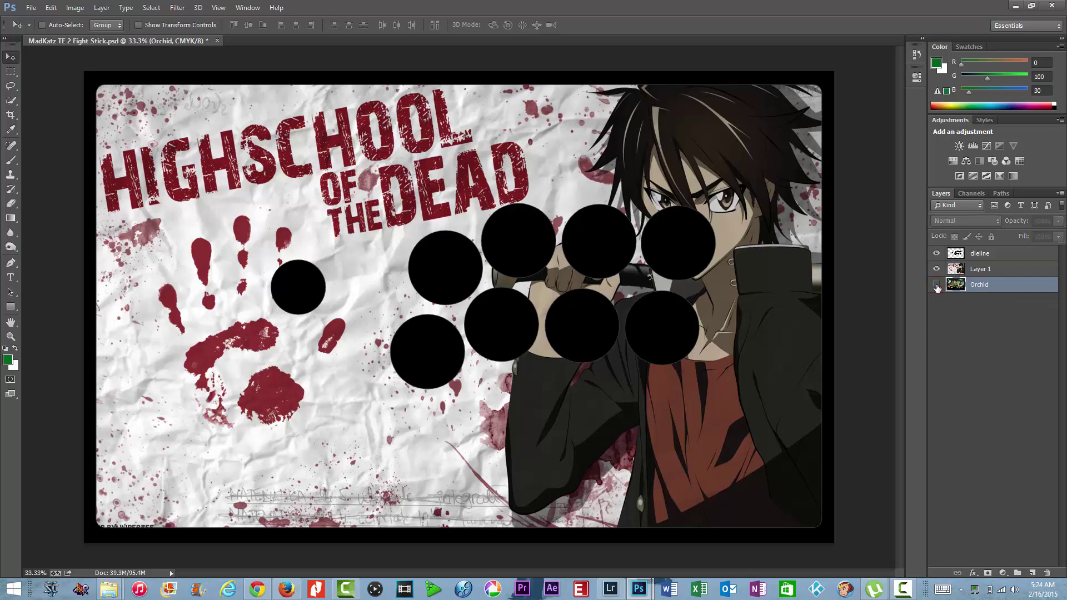
pyautogui.click(936, 269)
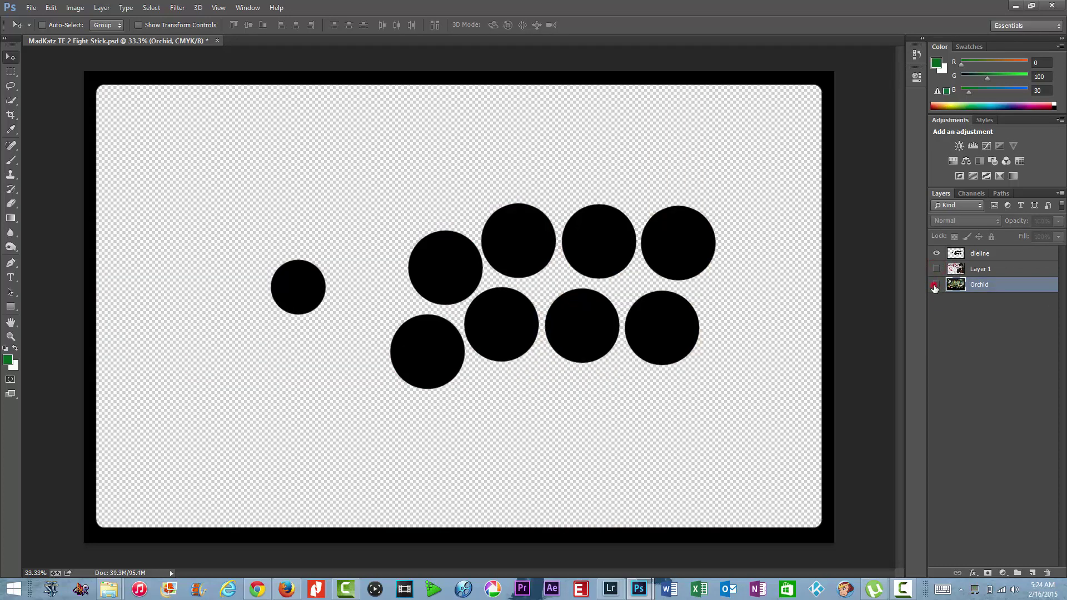
pyautogui.click(937, 285)
pyautogui.click(936, 269)
pyautogui.click(936, 285)
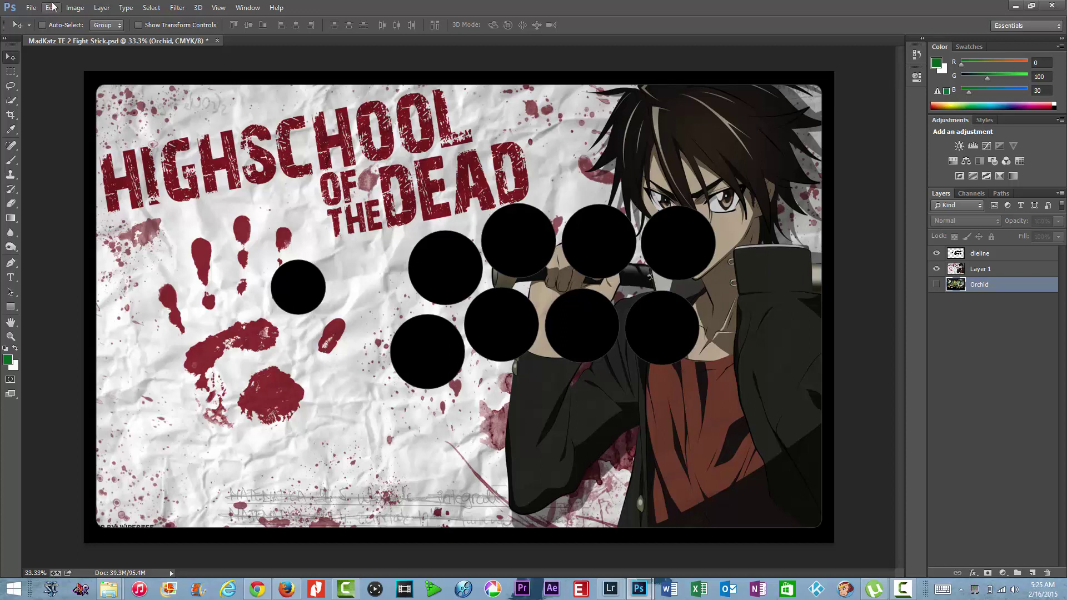
# Save As a Photoshop PDF copy with the Layers option unticked
pyautogui.click(30, 8)
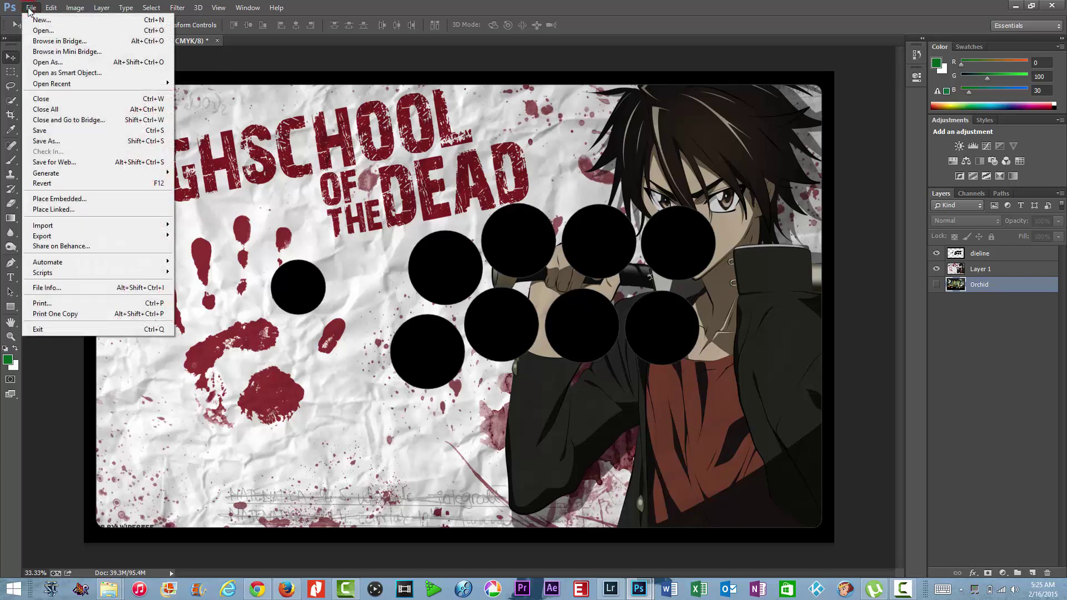
pyautogui.click(81, 143)
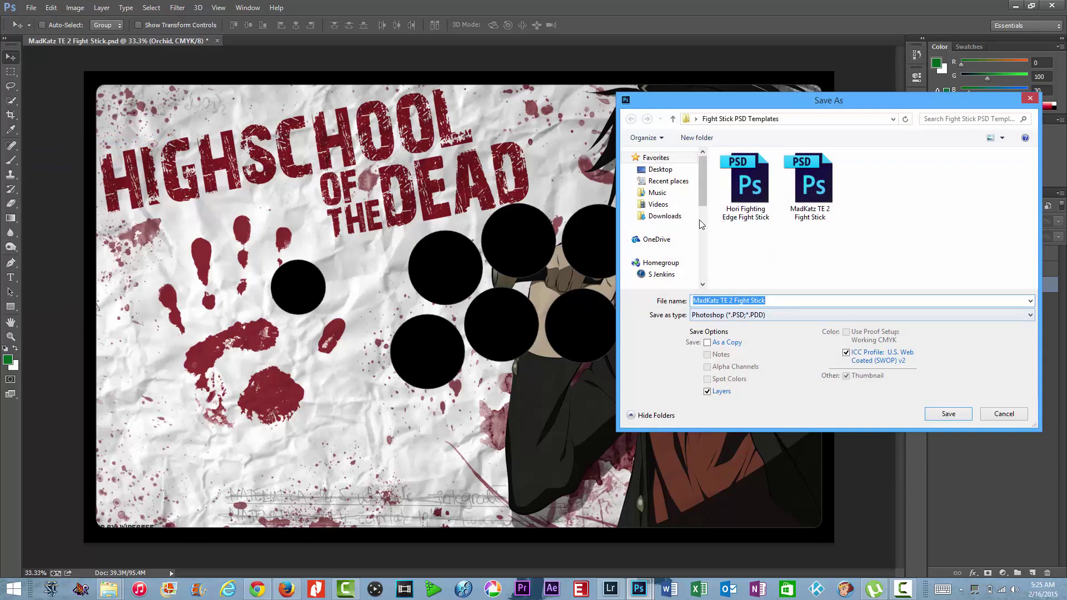
pyautogui.click(763, 315)
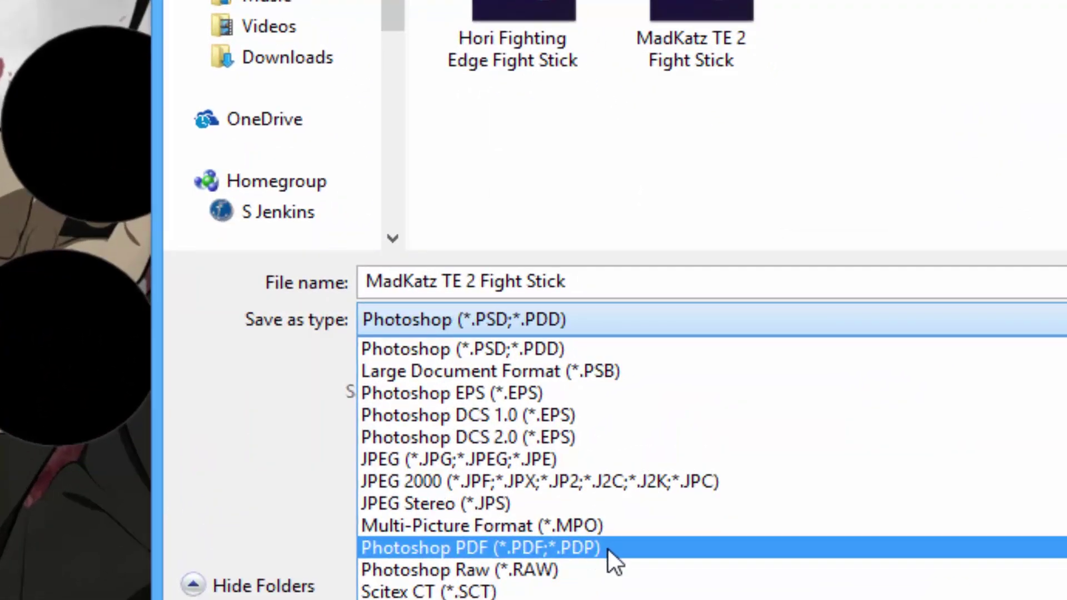
pyautogui.click(594, 548)
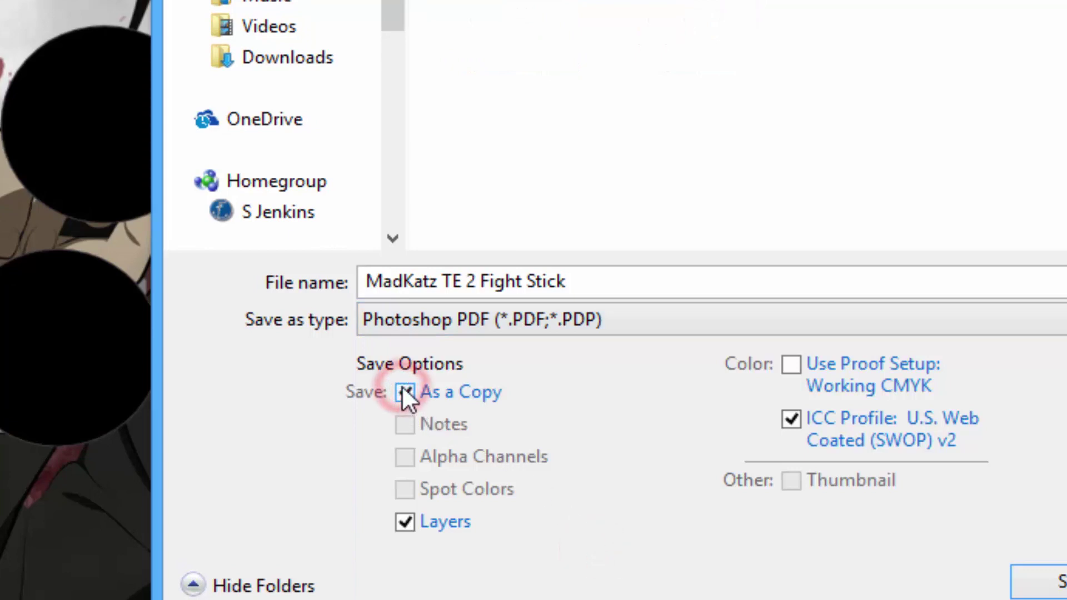
pyautogui.click(405, 523)
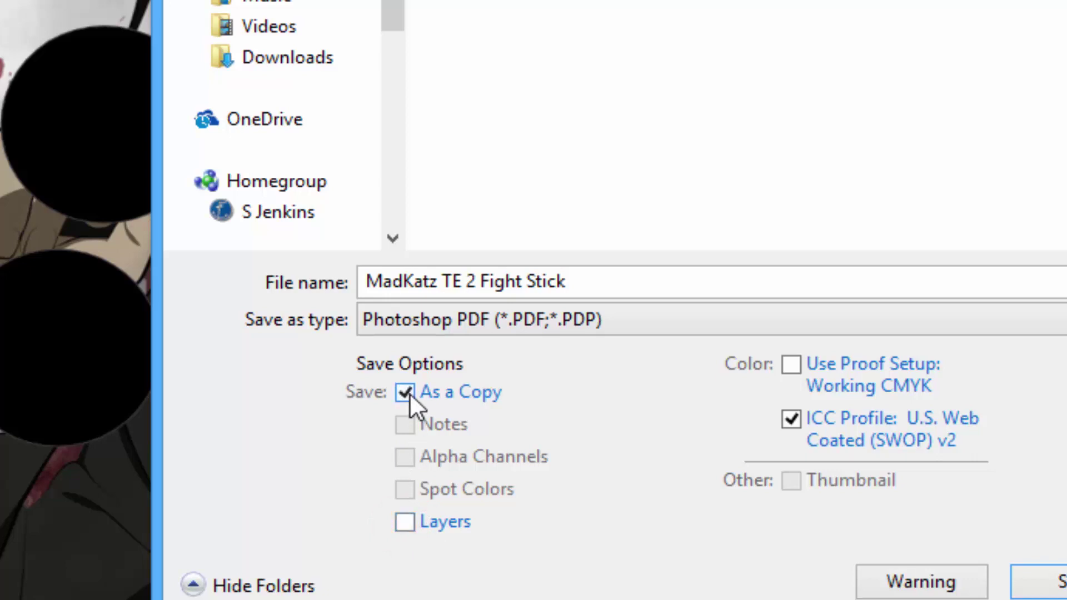
# Name the file 'HS Sample' and save it
pyautogui.click(581, 277)
pyautogui.click(583, 281)
pyautogui.write('HS')
pyautogui.press('BackSpace')
pyautogui.press('BackSpace')
pyautogui.press('BackSpace')
pyautogui.press('BackSpace')
pyautogui.press('BackSpace')
pyautogui.press('BackSpace')
pyautogui.press('BackSpace')
pyautogui.press('BackSpace')
pyautogui.press('BackSpace')
pyautogui.press('BackSpace')
pyautogui.press('BackSpace')
pyautogui.press('BackSpace')
pyautogui.press('BackSpace')
pyautogui.press('BackSpace')
pyautogui.press('BackSpace')
pyautogui.press('BackSpace')
pyautogui.press('BackSpace')
pyautogui.press('BackSpace')
pyautogui.press('BackSpace')
pyautogui.press('BackSpace')
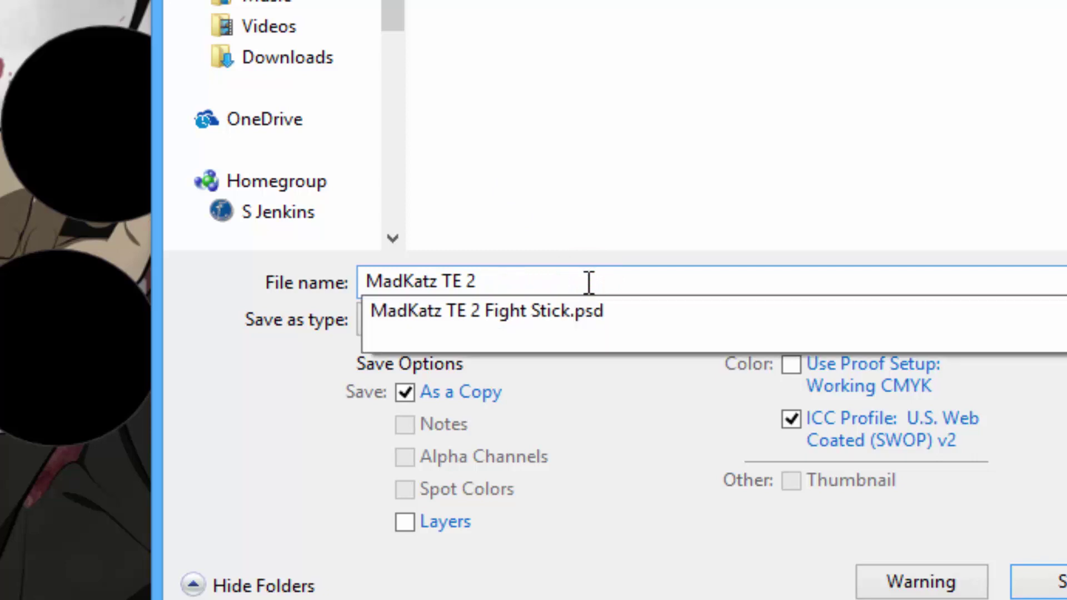
pyautogui.write('HS ')
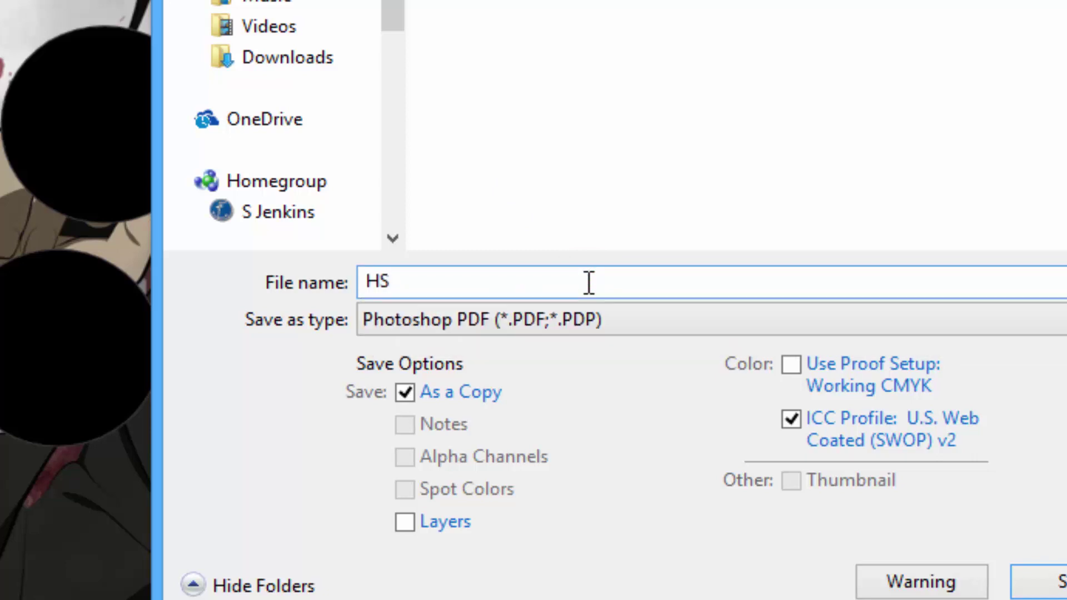
pyautogui.write('Samo')
pyautogui.press('BackSpace')
pyautogui.write('ple')
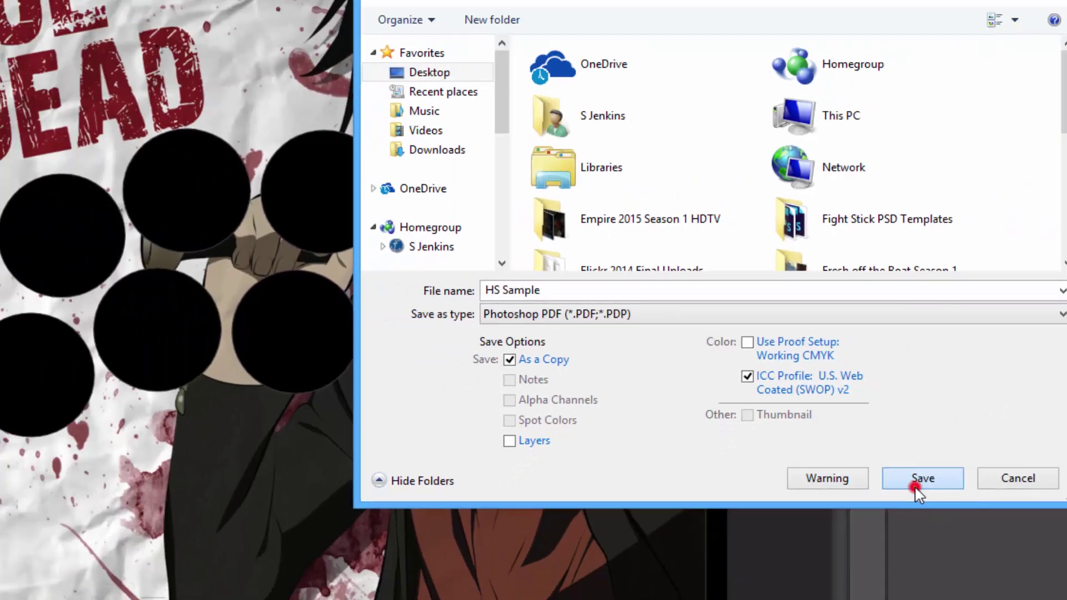
pyautogui.click(916, 484)
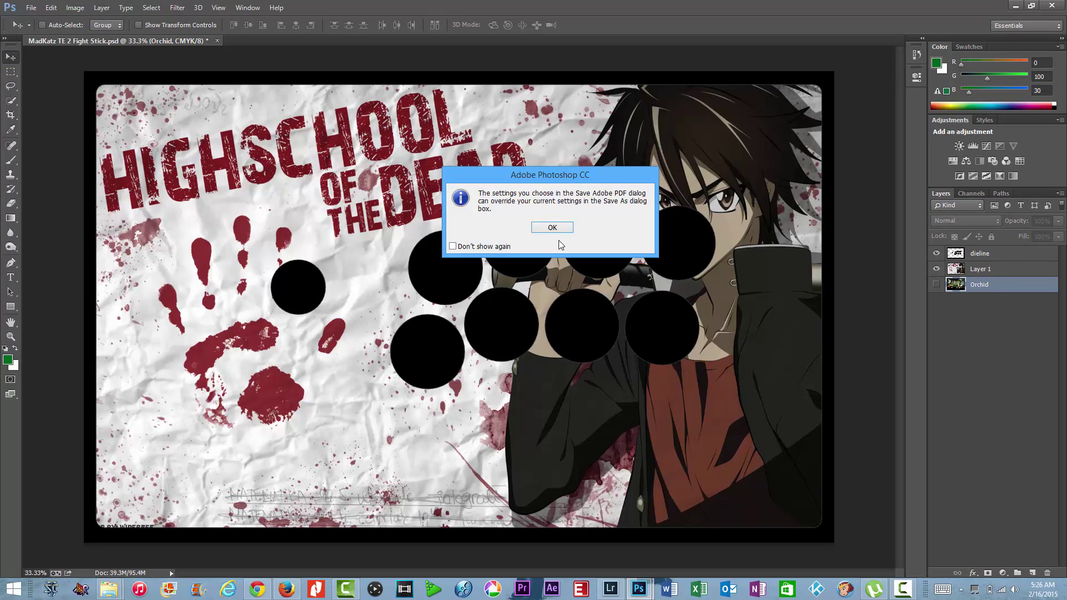
# Accept the settings notice and save the PDF with the High Quality Print preset
pyautogui.click(558, 225)
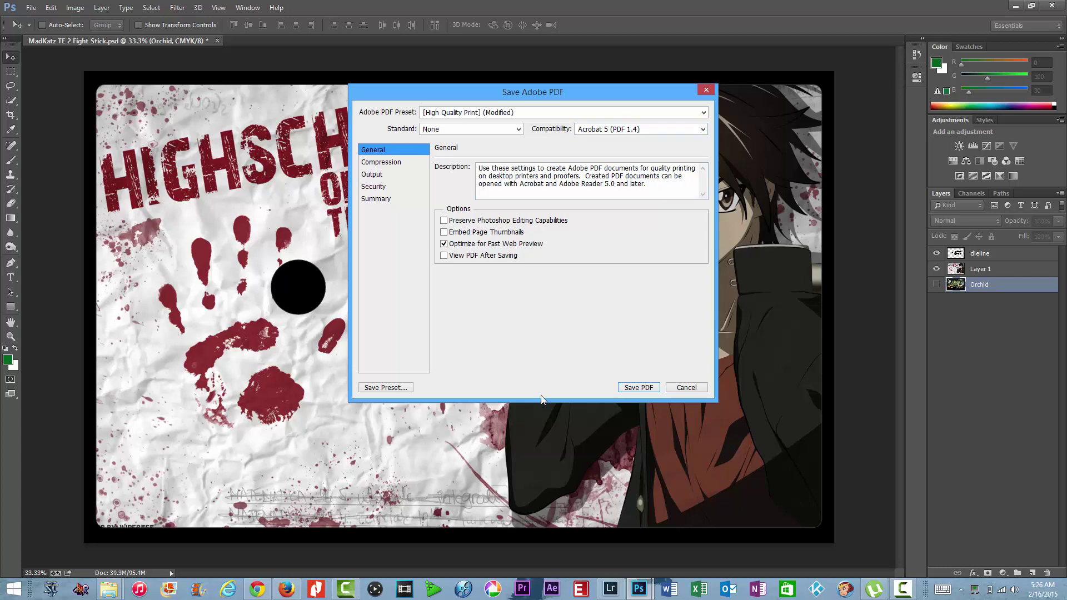
pyautogui.click(638, 388)
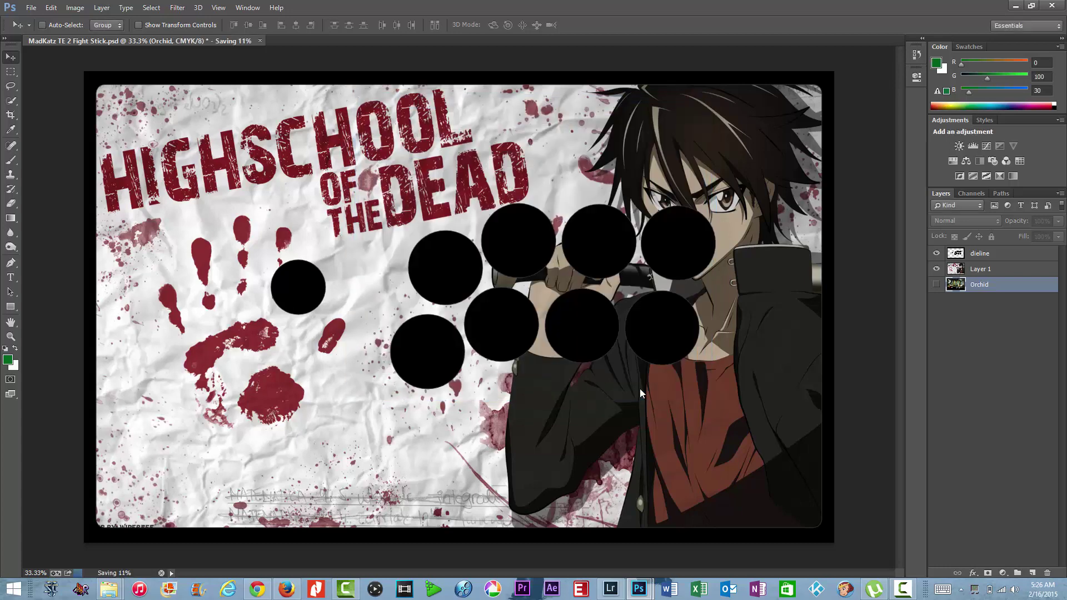